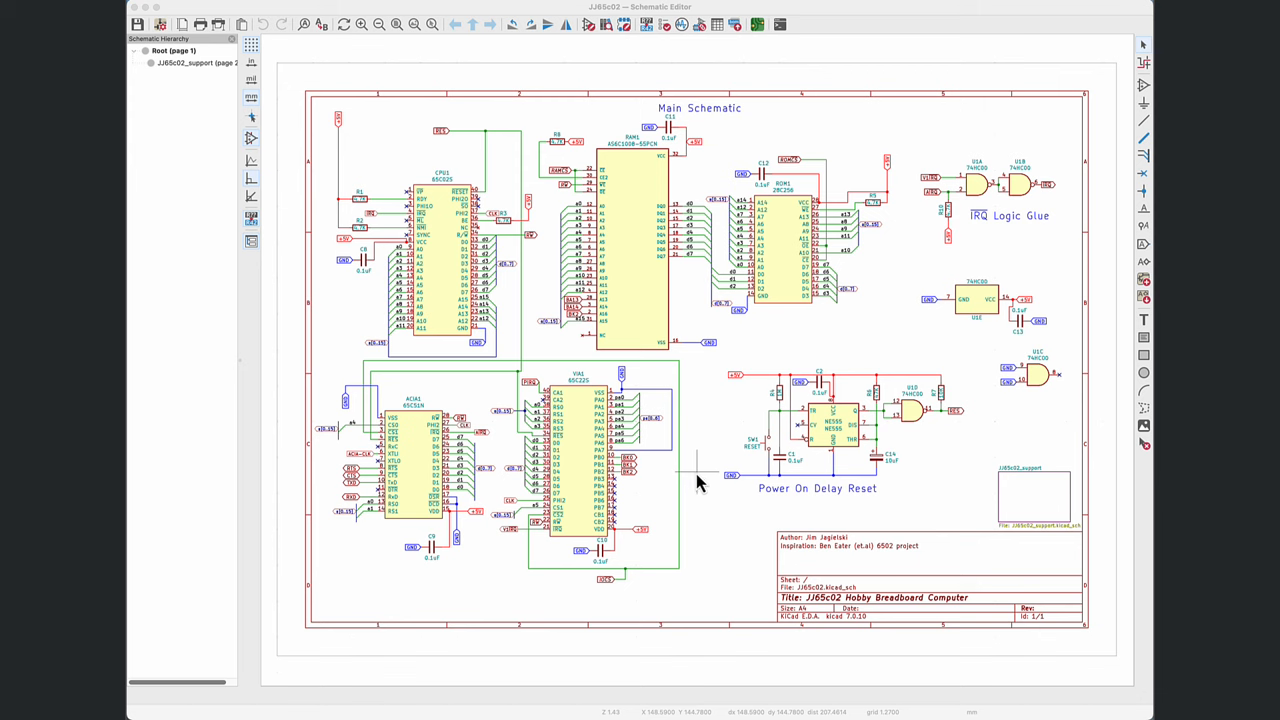
Step: Label VIA1's next PA pins on the PA bus, adding pa5 below pa0–pa4
click(672, 430)
key(Insert)
key(Insert)
key(Insert)
click(627, 425)
click(769, 455)
Step: Draw a wire down from R10's lower pin beneath the IRQ Logic Glue gates
drag(943, 194, 943, 257)
Step: Repeat the PB0 label onto the next two PB pins of VIA1
click(632, 461)
click(625, 464)
click(628, 471)
key(Escape)
click(198, 63)
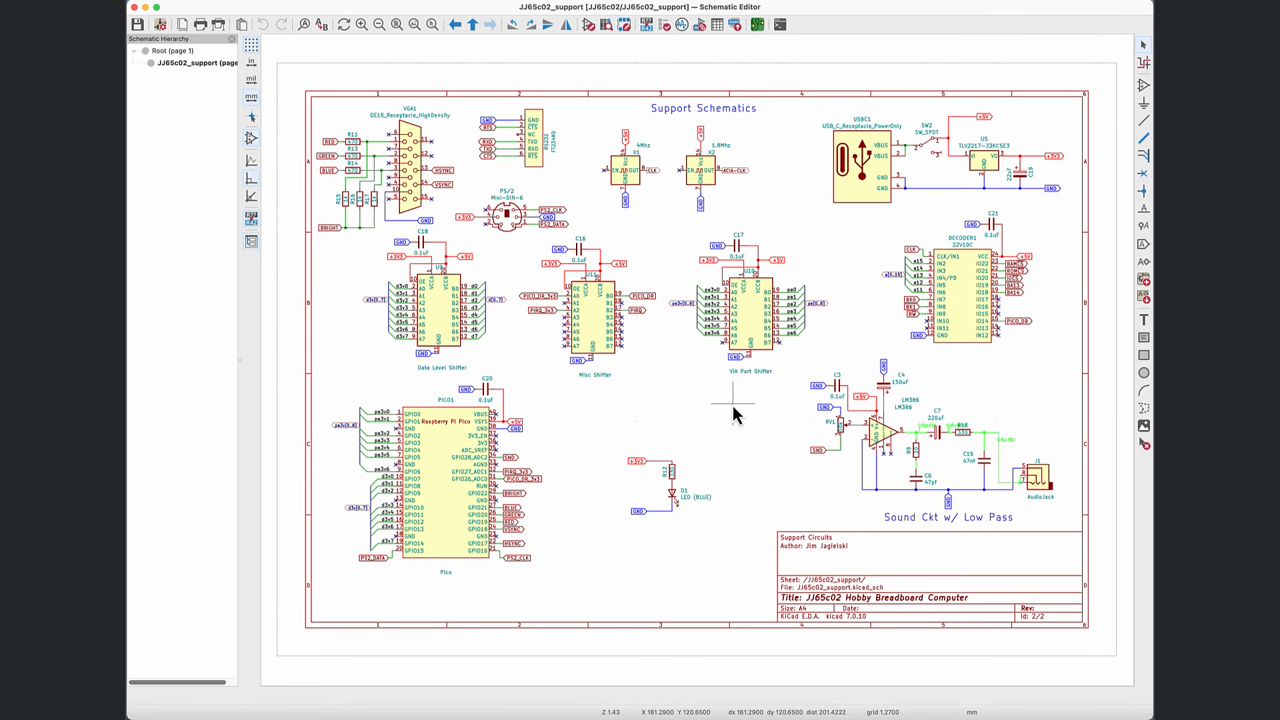
scroll(577, 316, down, 1)
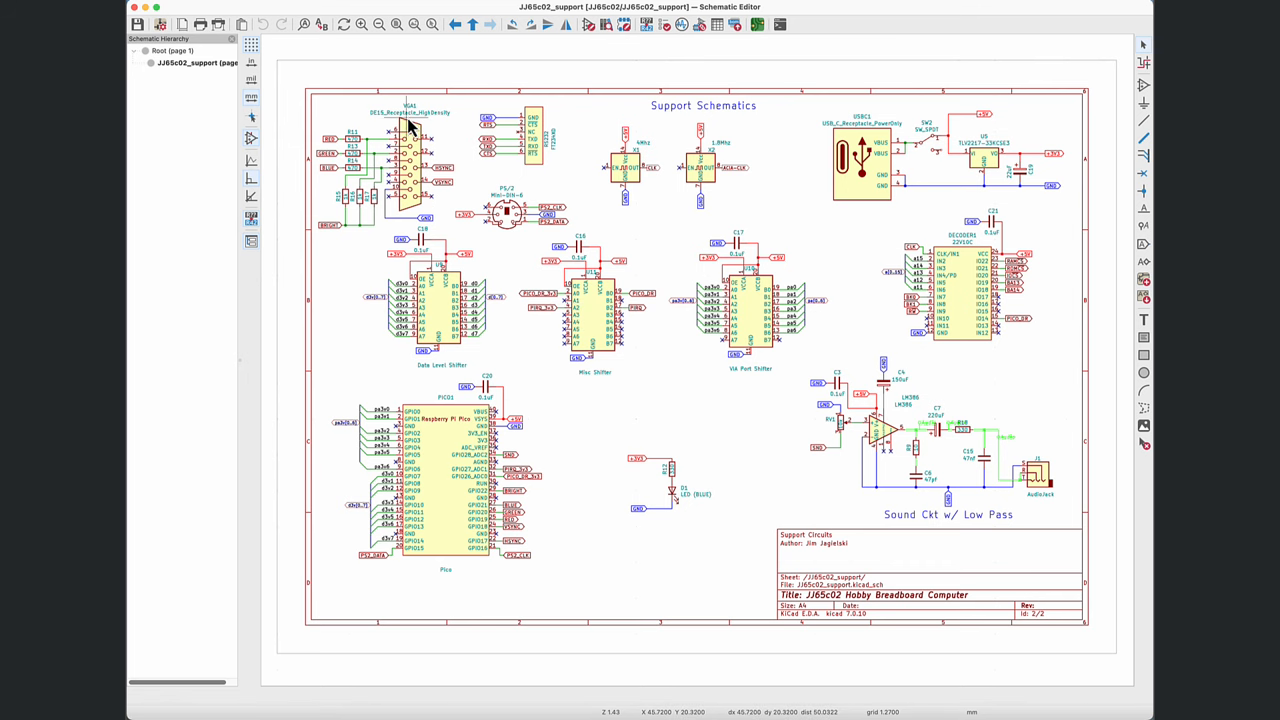
scroll(412, 126, up, 2)
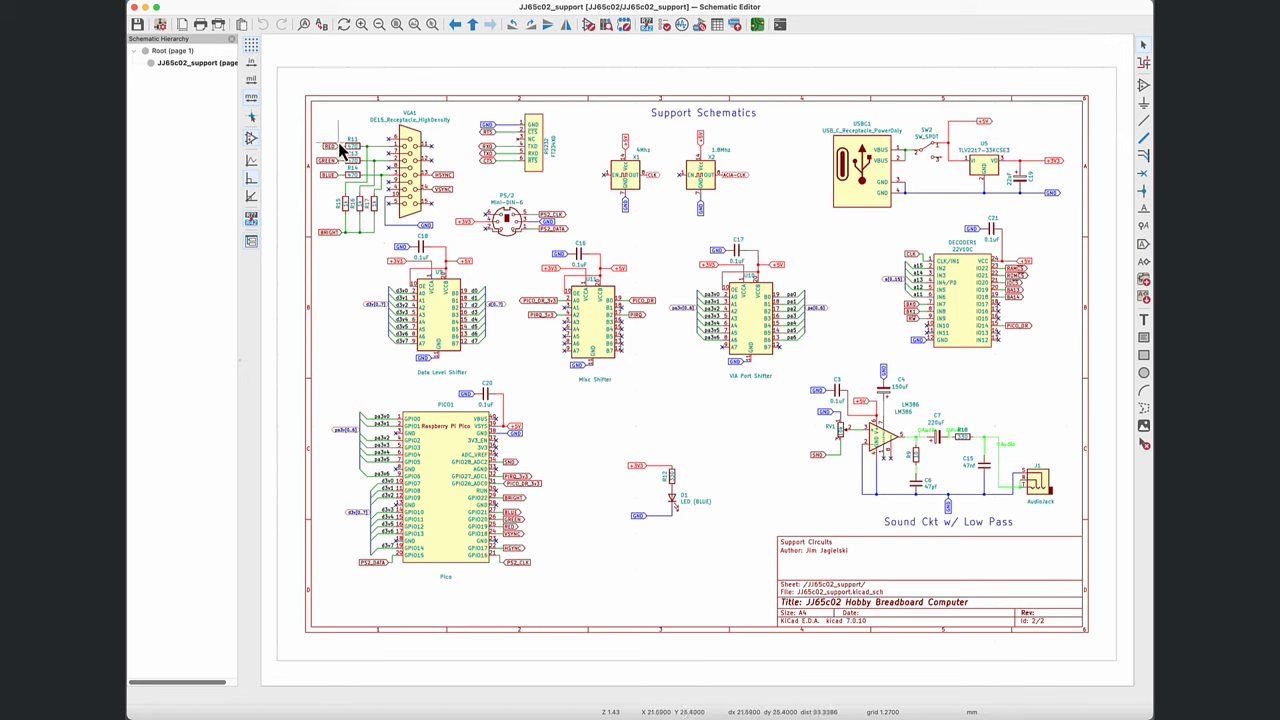
drag(323, 125, 340, 168)
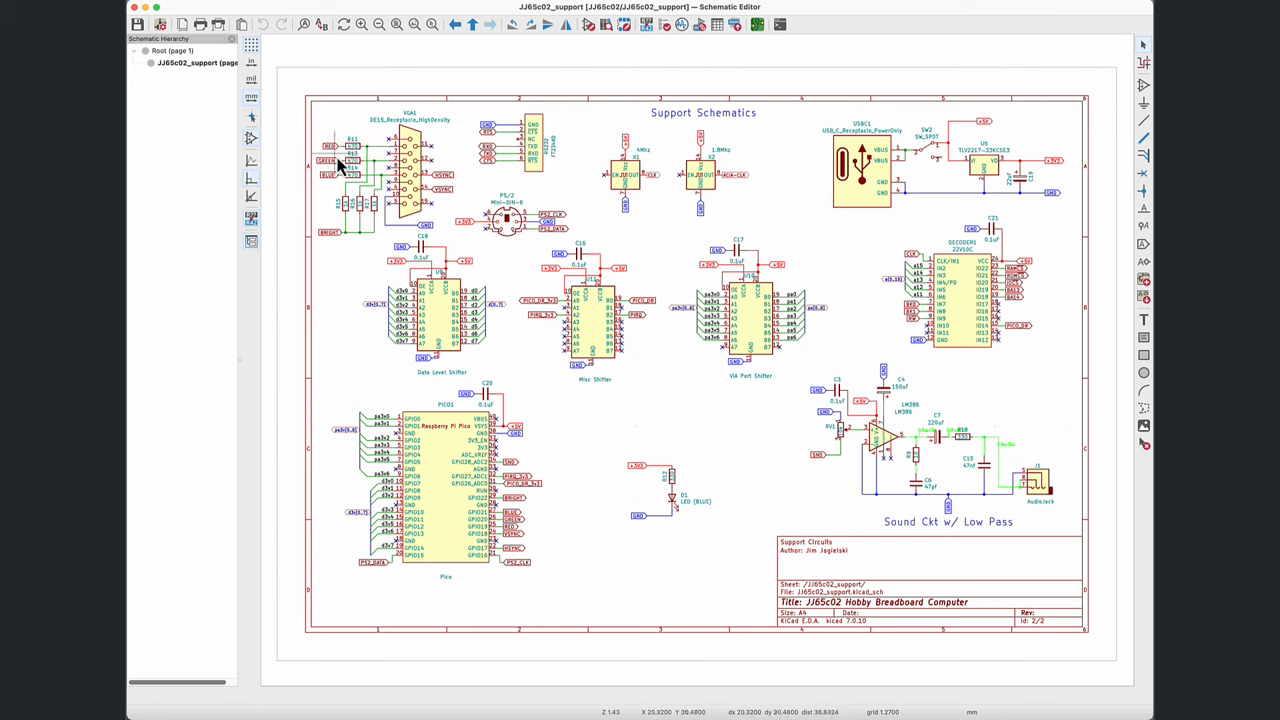
mouse_move(340, 168)
mouse_down()
mouse_move(377, 215)
mouse_move(407, 185)
mouse_up()
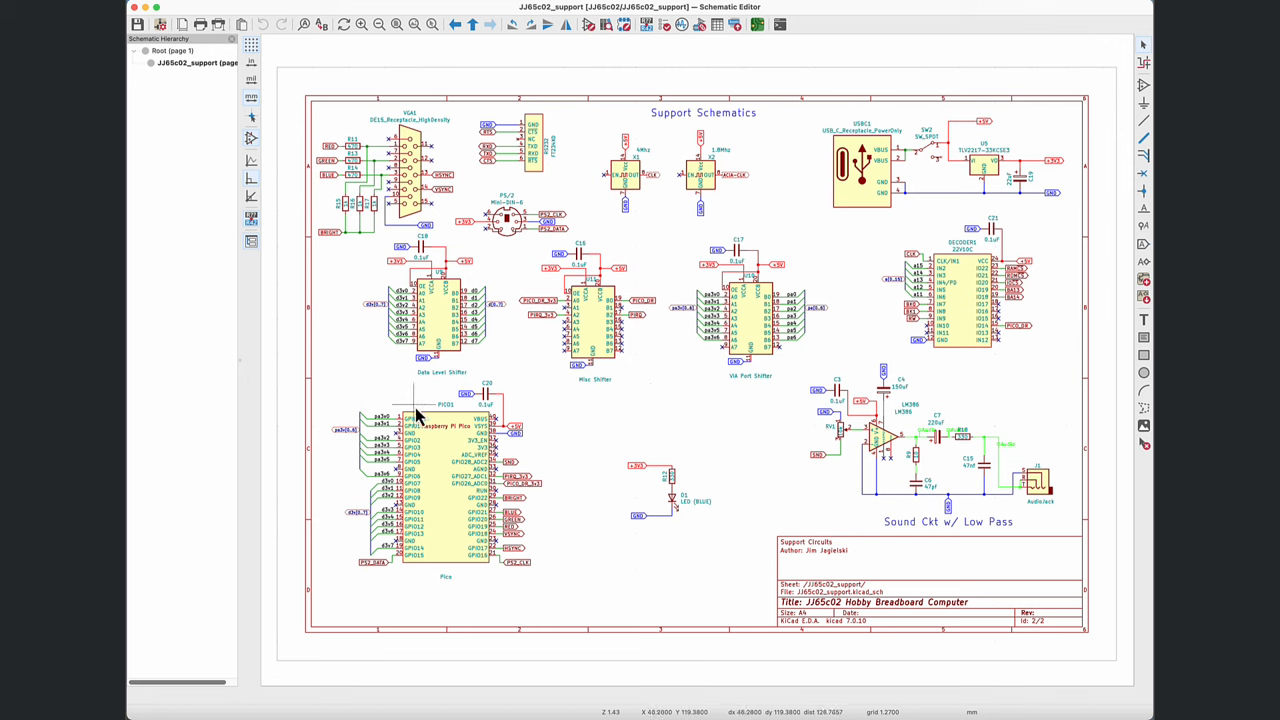
scroll(546, 456, up, 2)
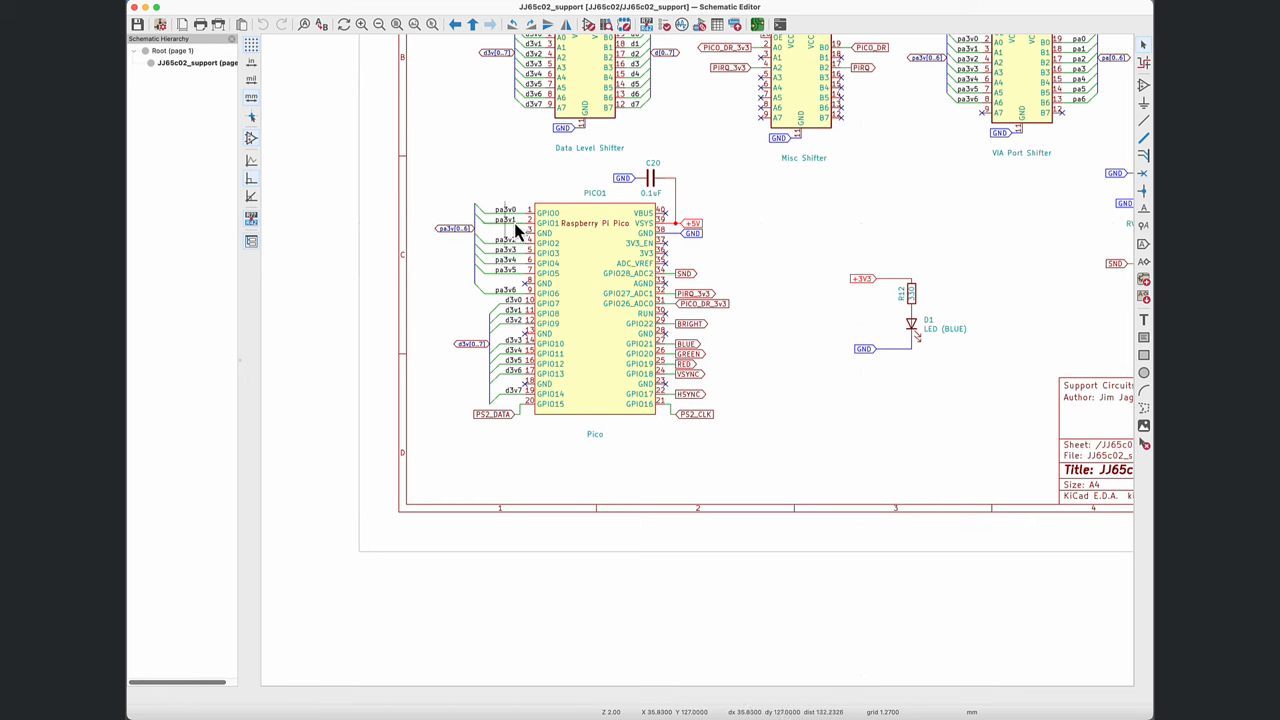
Step: Pan the view toward the level shifters, Pico and LM386 sound circuit
drag(510, 192, 509, 222)
scroll(520, 330, up, 3)
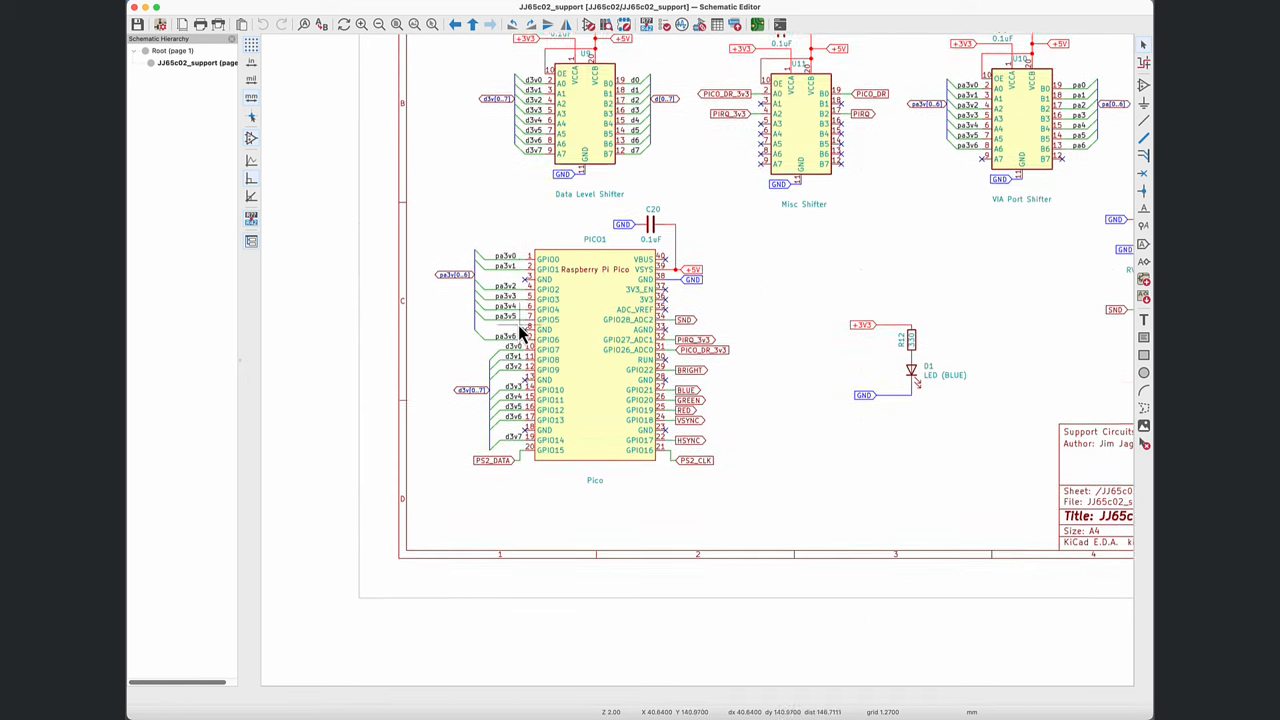
scroll(522, 324, up, 3)
scroll(862, 228, right, 5)
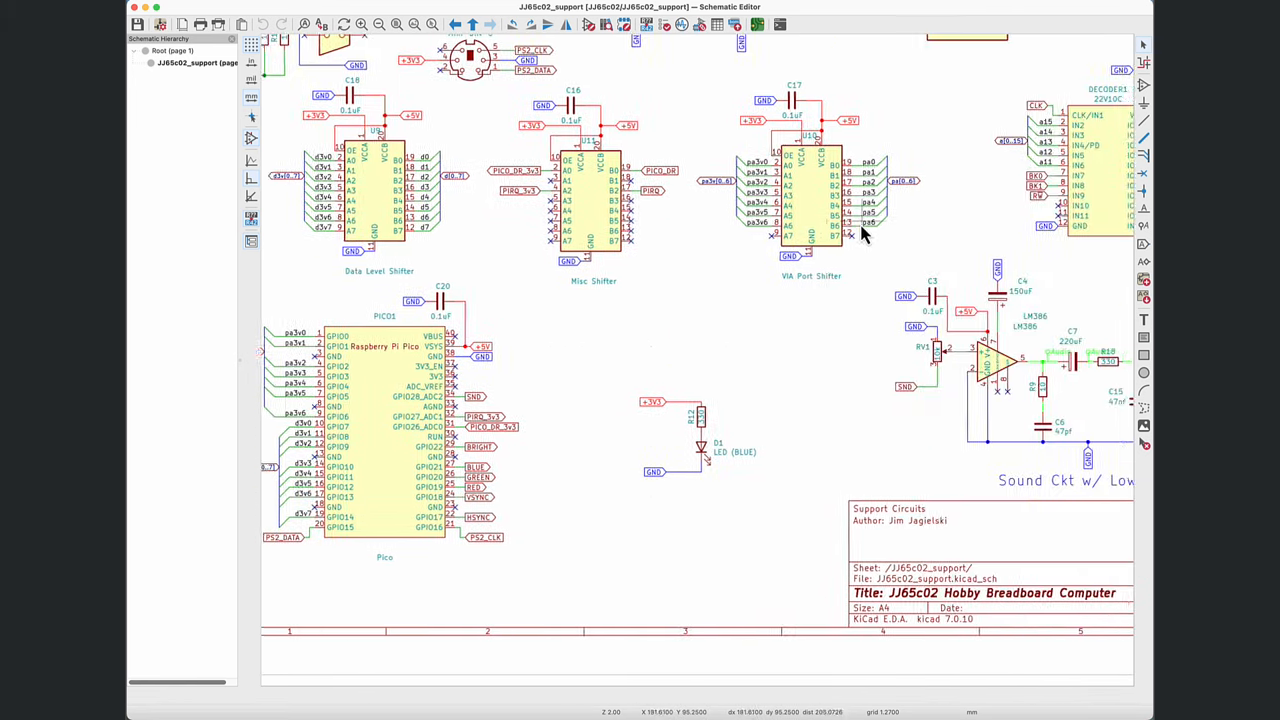
scroll(860, 225, right, 4)
scroll(860, 222, right, 3)
scroll(835, 260, right, 2)
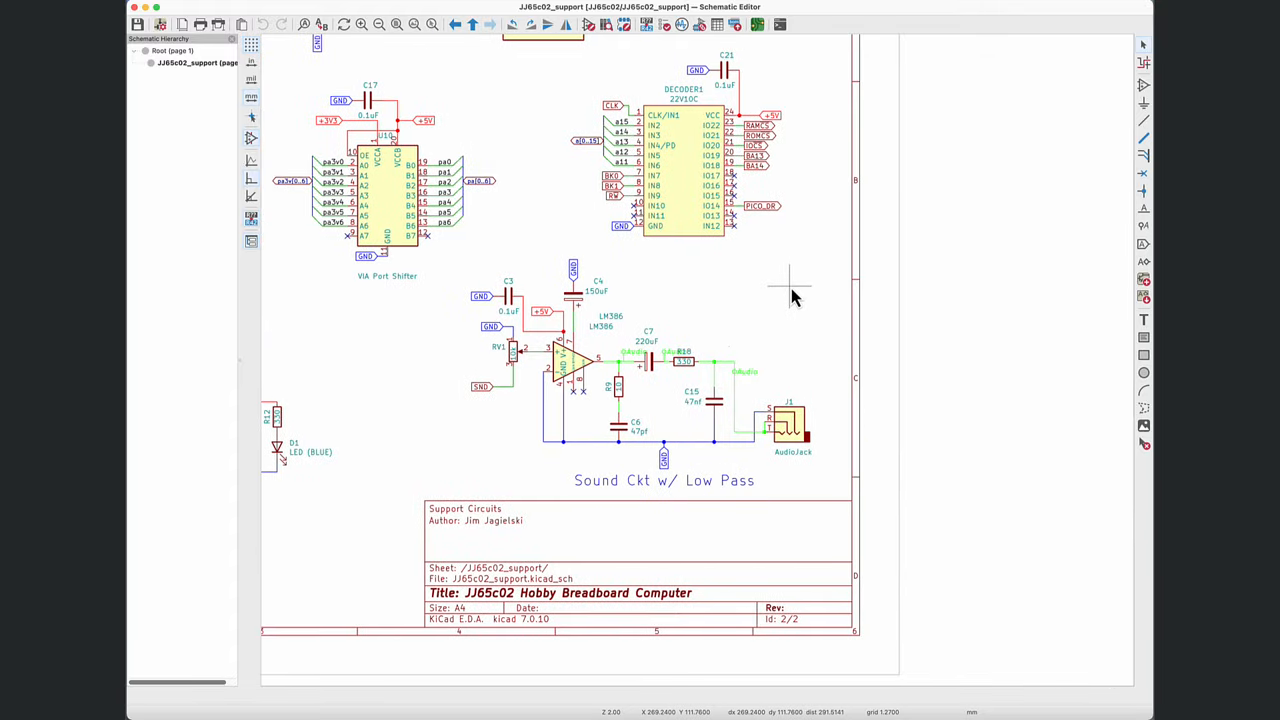
scroll(791, 297, up, 1)
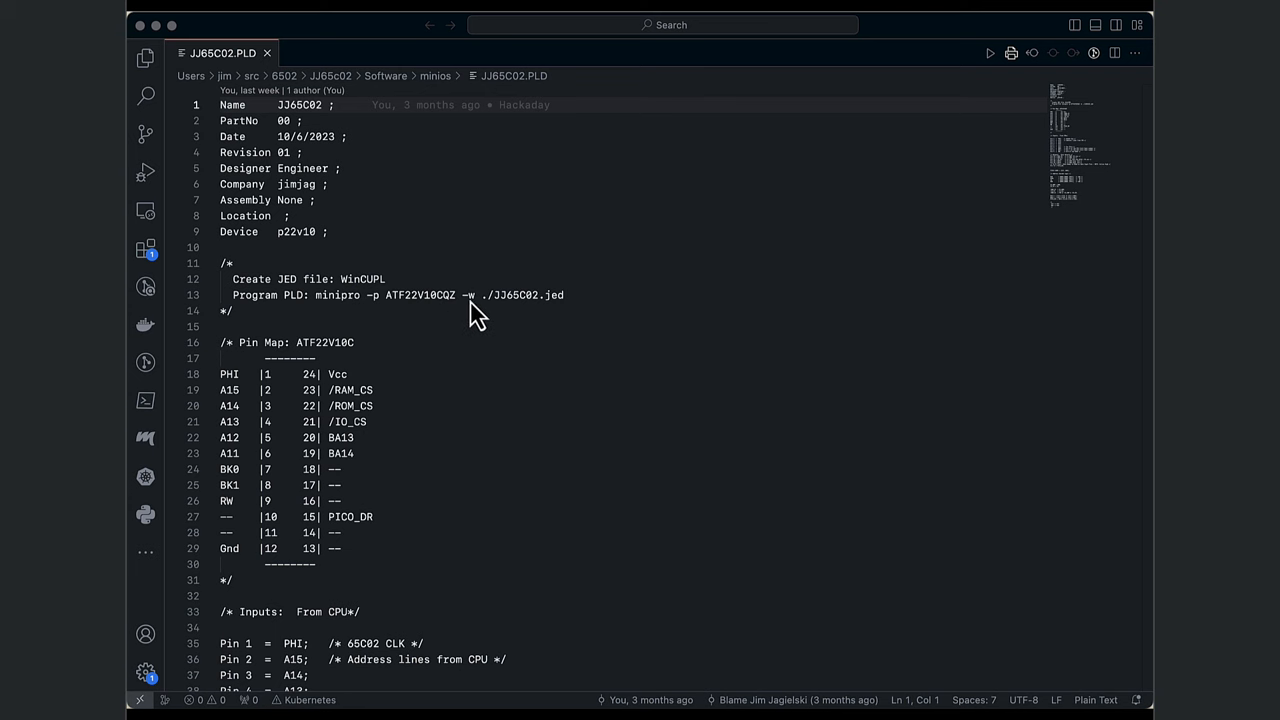
scroll(530, 316, down, 2)
scroll(530, 316, down, 3)
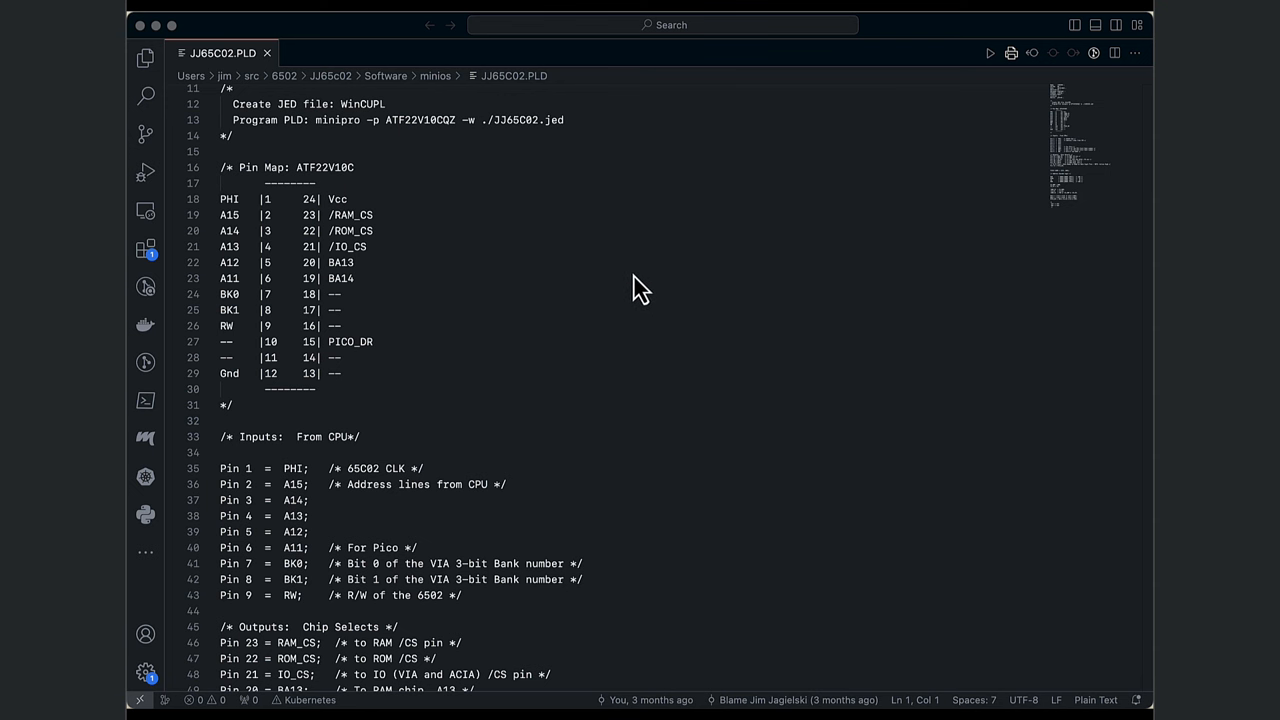
scroll(640, 290, down, 1)
scroll(640, 290, down, 2)
scroll(640, 290, down, 3)
scroll(640, 290, down, 1)
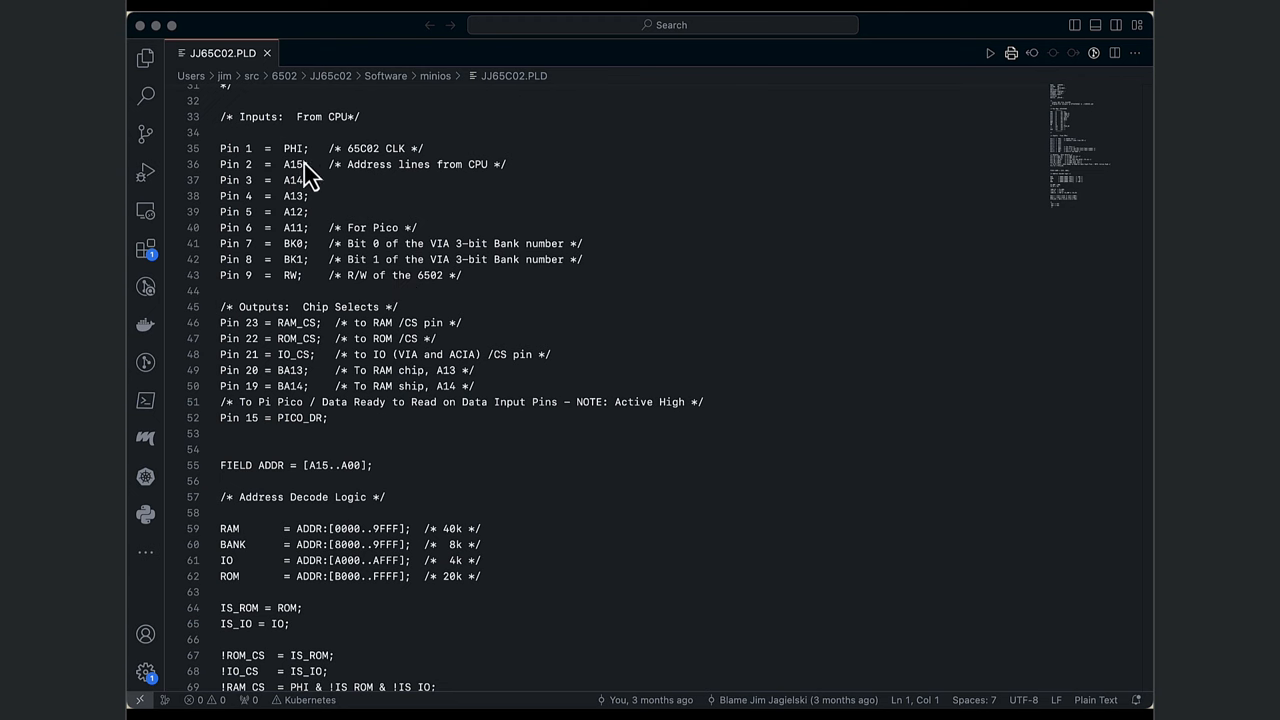
scroll(485, 288, down, 3)
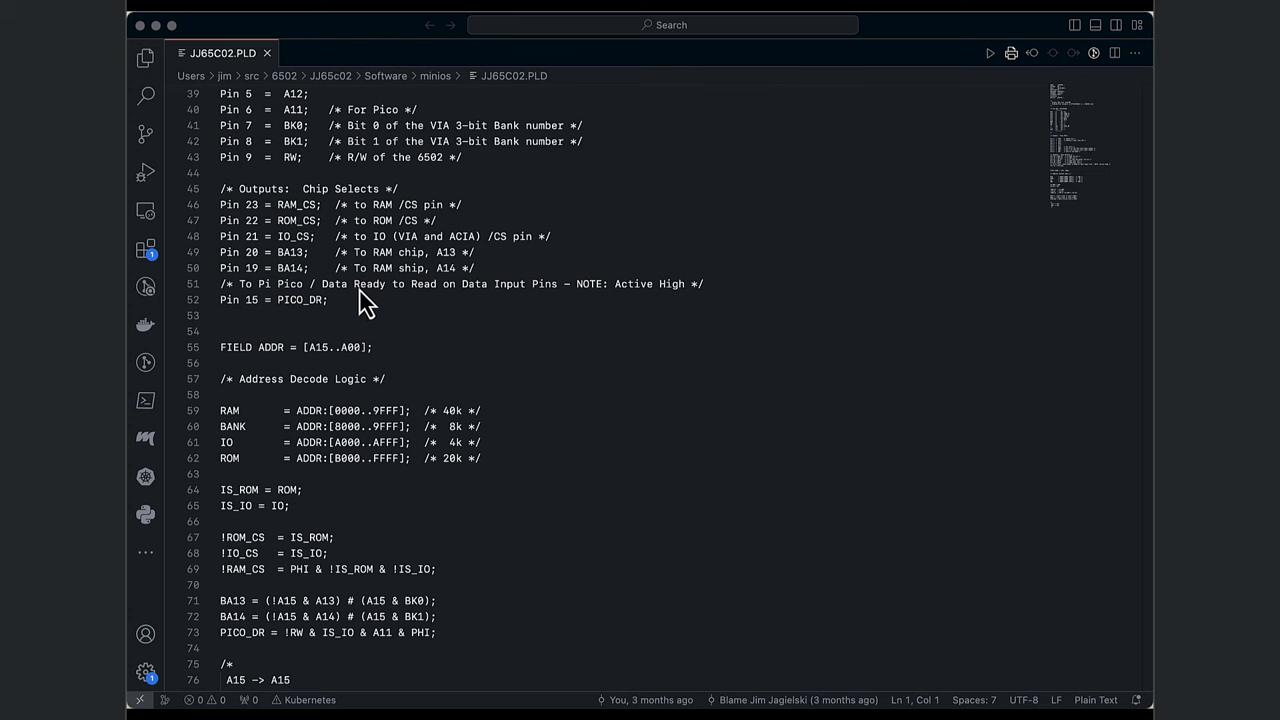
scroll(437, 306, down, 3)
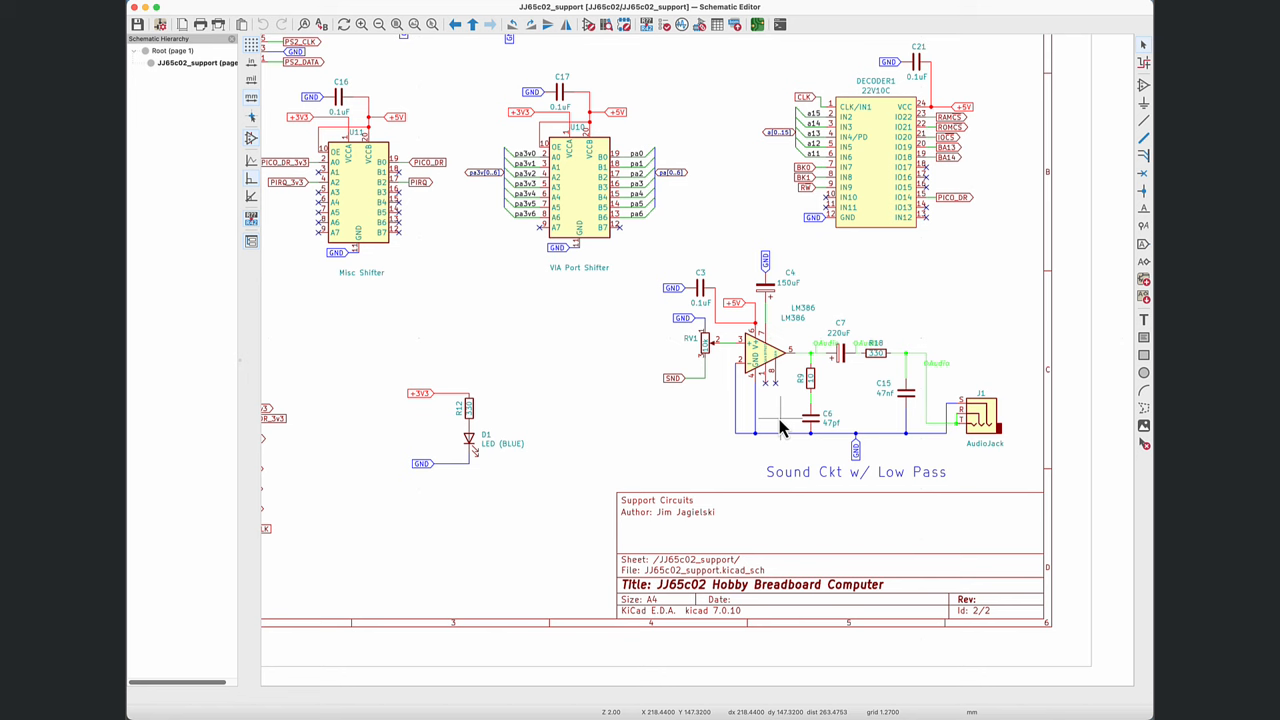
Step: Tie RV1's lower pin to GND and start a wire from the audio jack's T pin
click(706, 358)
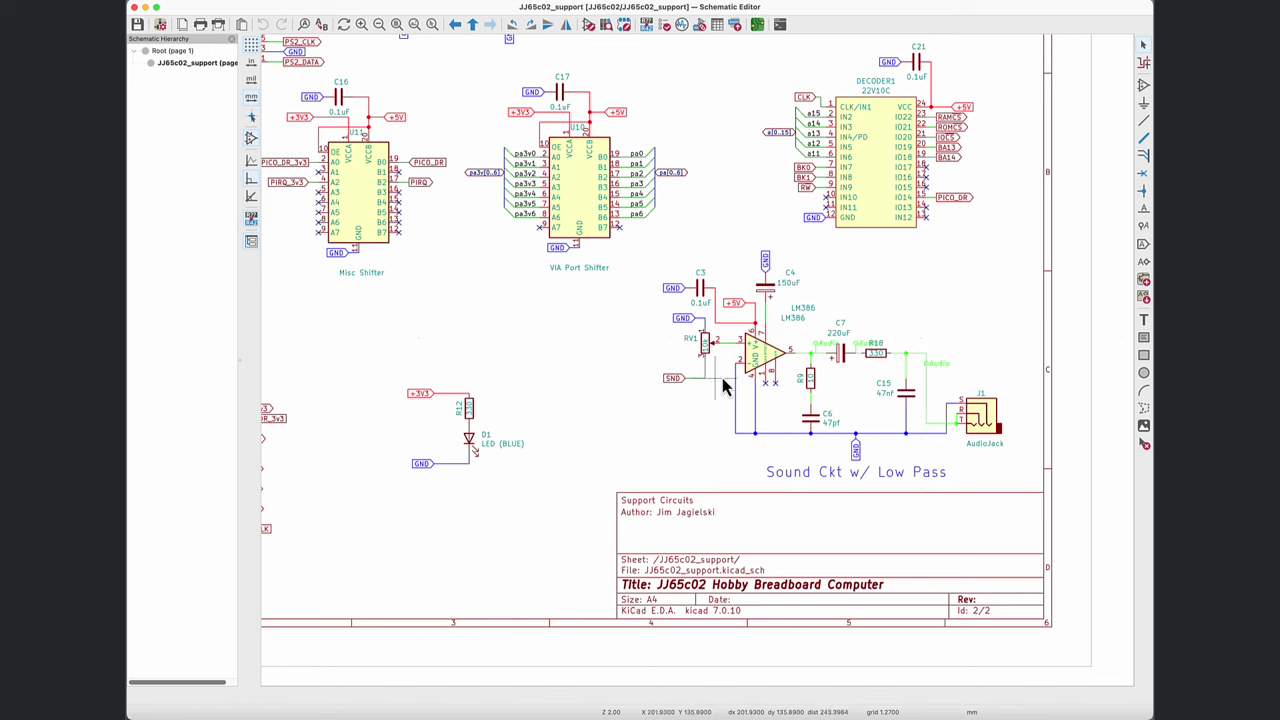
click(950, 432)
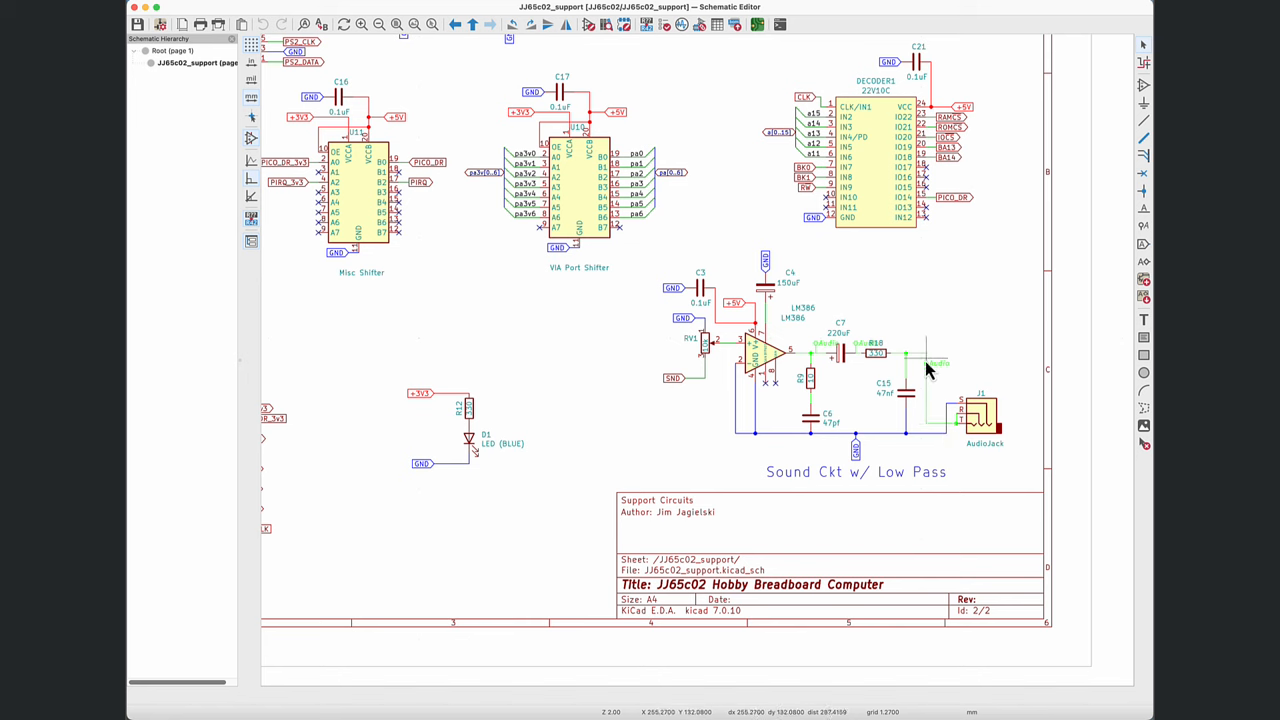